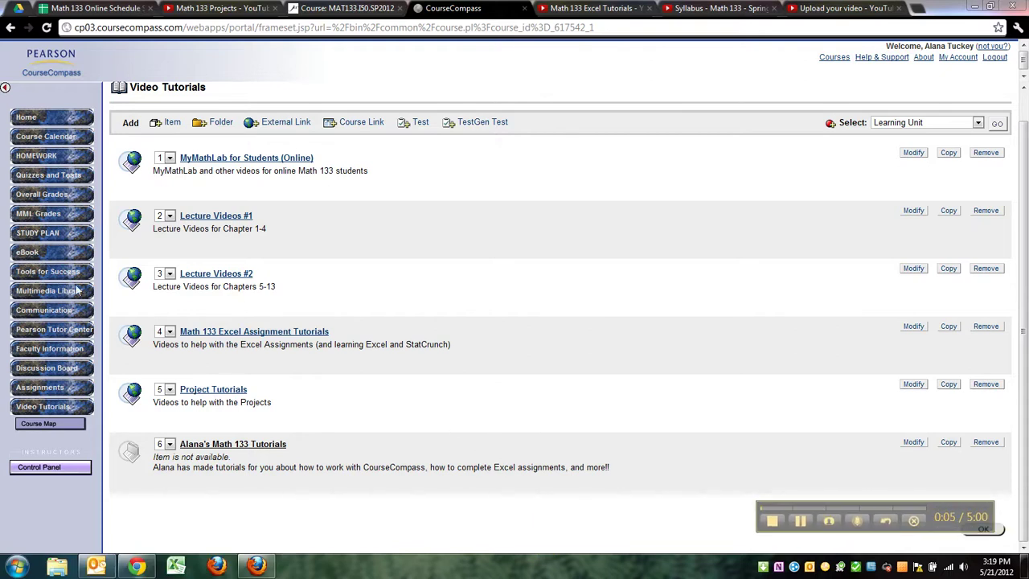
# Open the textbook's StatCrunch in a new browser tab from the Tools for Success page
pyautogui.click(35, 273)
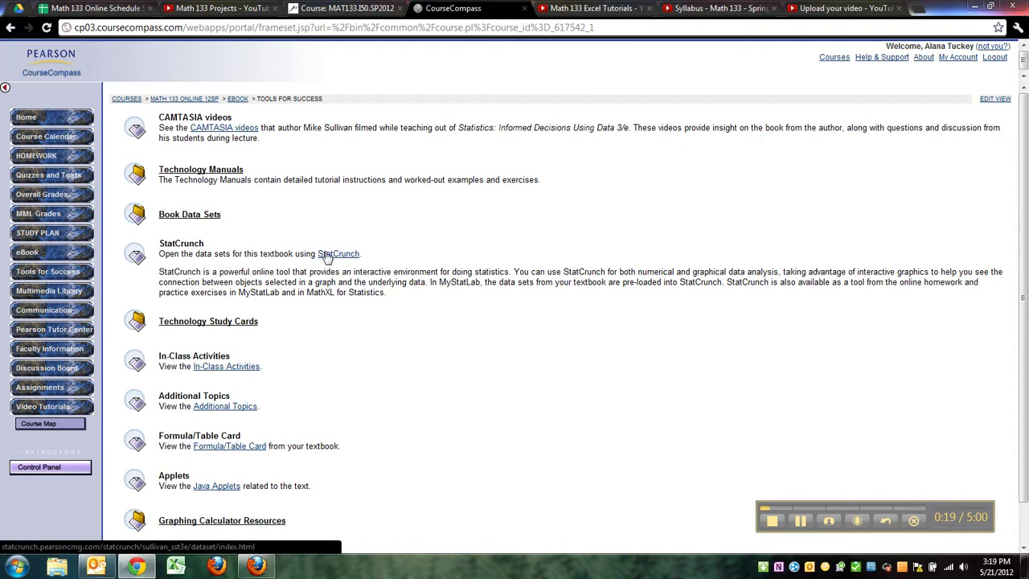
pyautogui.rightClick(327, 256)
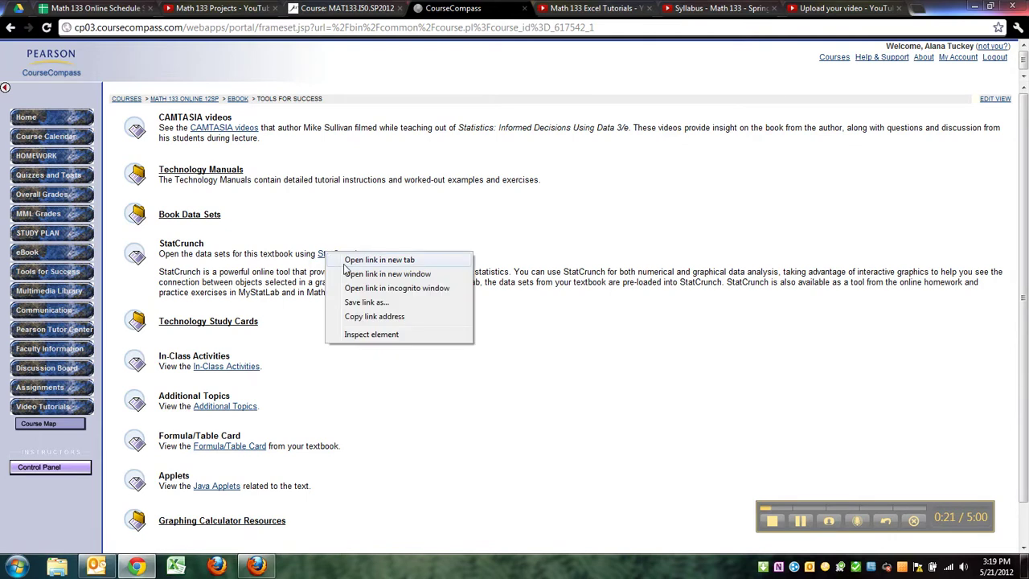
pyautogui.click(347, 260)
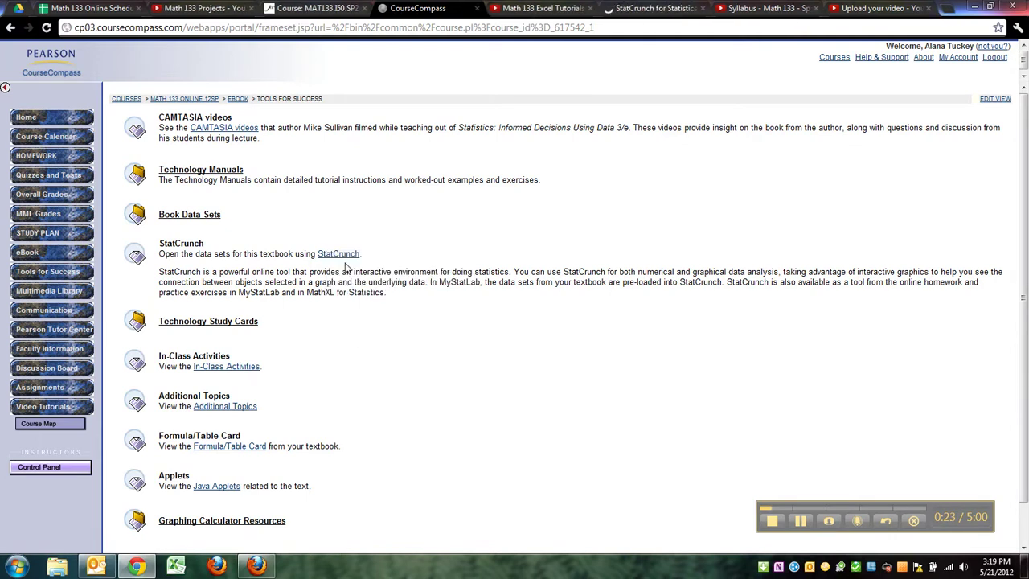
# View the StatCrunch tab, then return to CourseCompass's Quizzes & Tests list
pyautogui.click(635, 6)
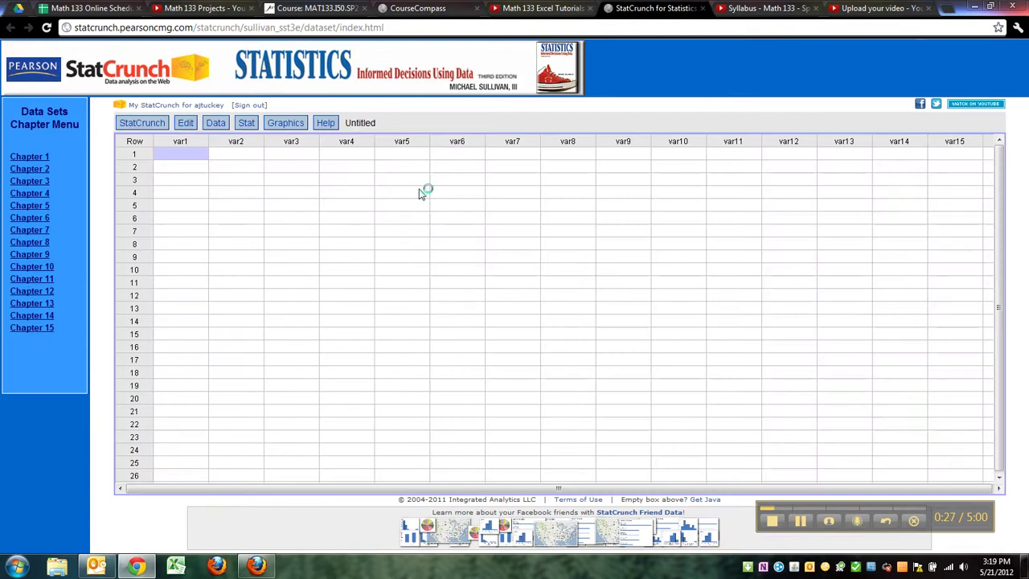
pyautogui.click(419, 8)
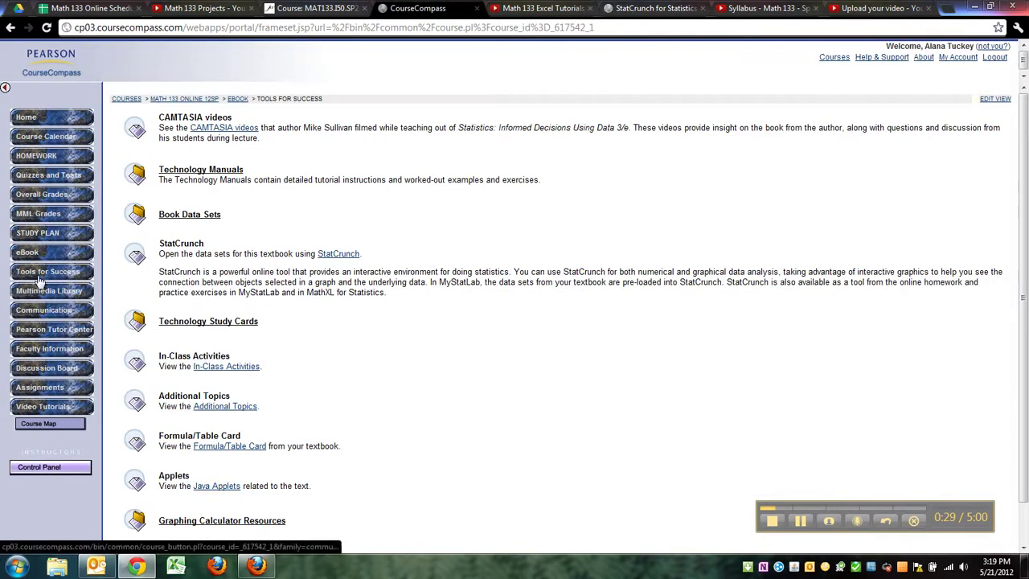
pyautogui.click(45, 176)
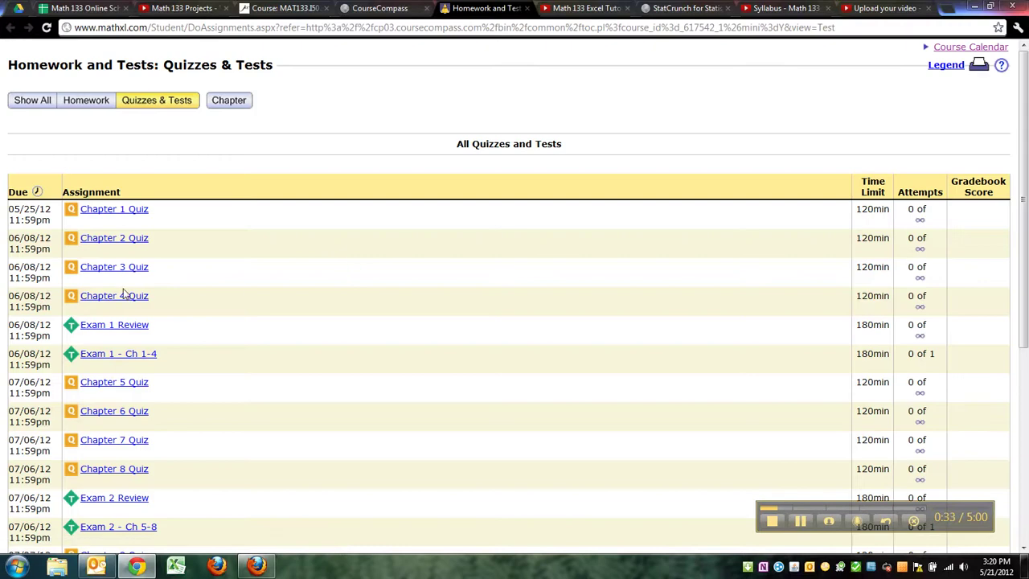
# Begin Exam 1 - Ch 1-4, advance to the next question, then switch to the StatCrunch tab
pyautogui.click(129, 355)
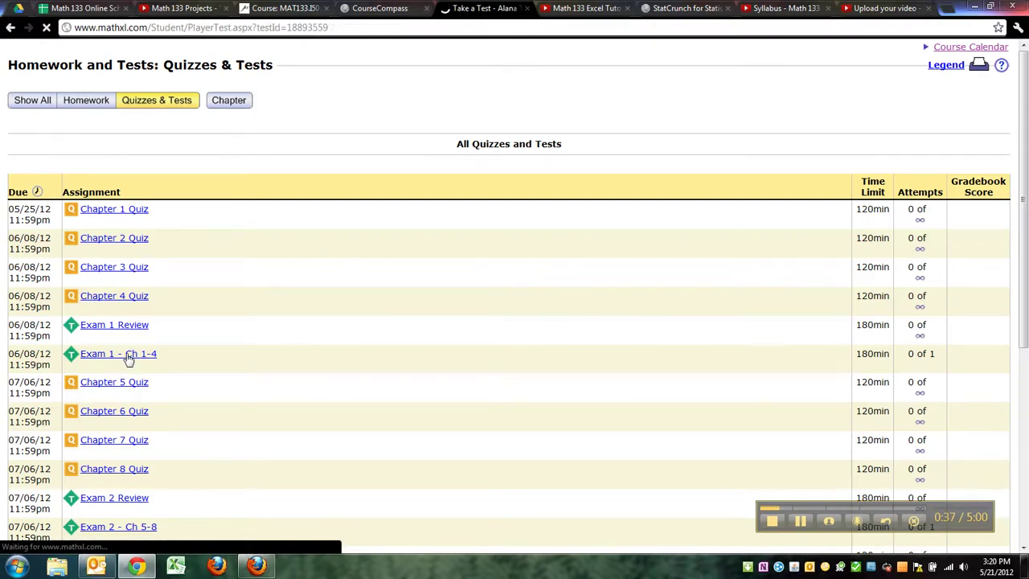
pyautogui.click(962, 283)
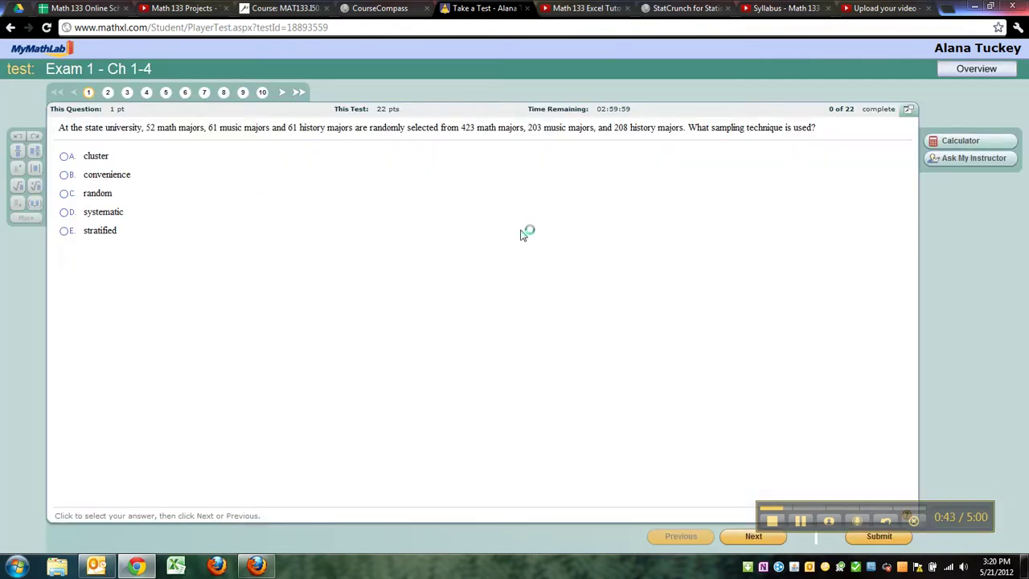
pyautogui.click(734, 533)
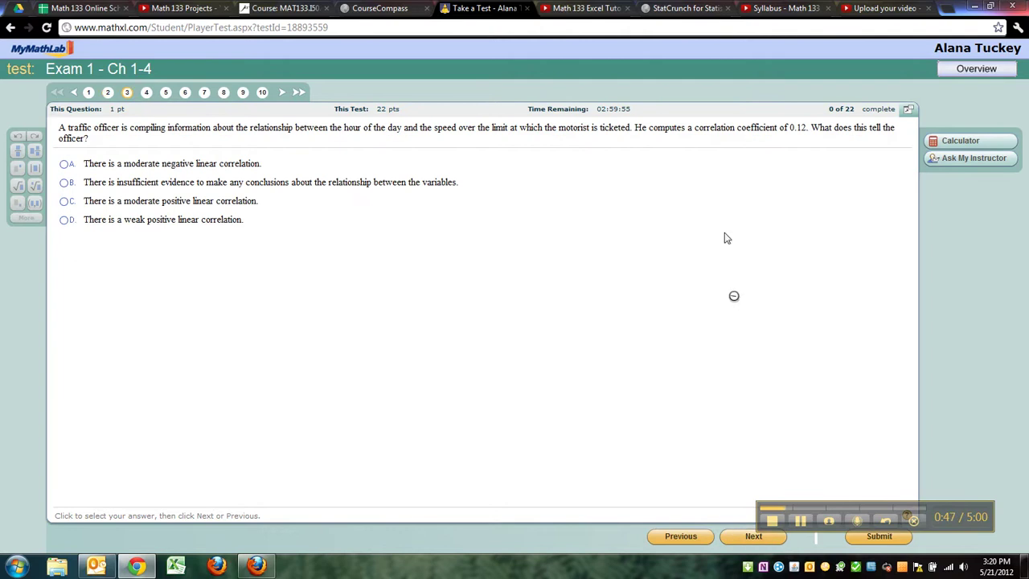
pyautogui.click(690, 8)
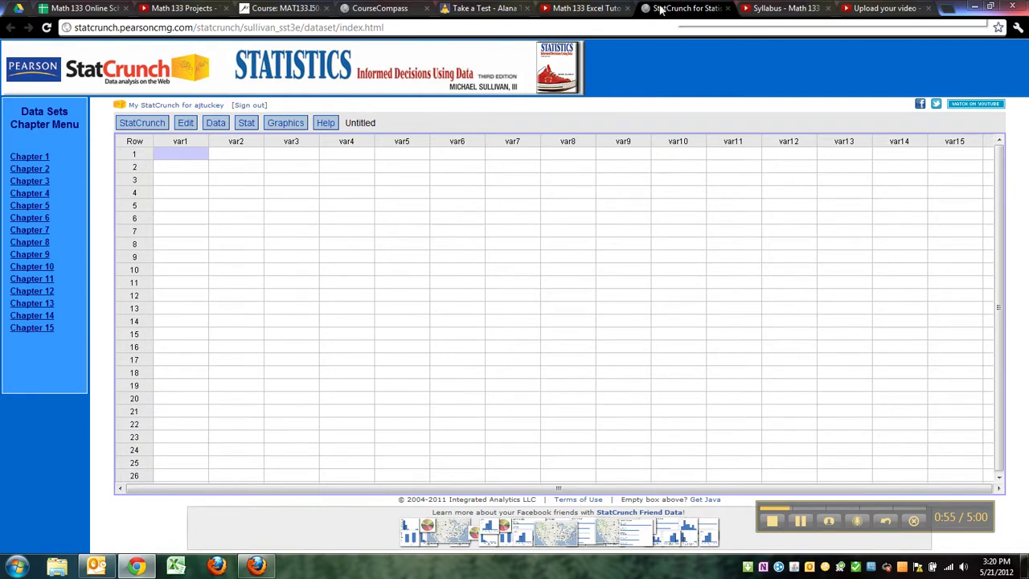
# Detach StatCrunch into its own narrower window on the right and un-maximize the exam browser
pyautogui.click(474, 8)
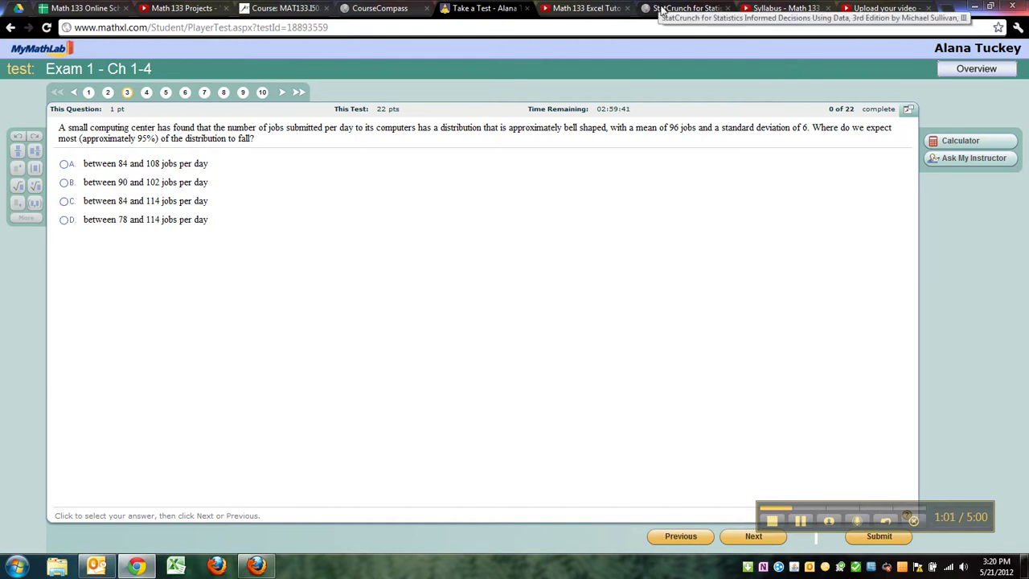
pyautogui.moveTo(661, 9); pyautogui.dragTo(755, 108)
pyautogui.click(990, 6)
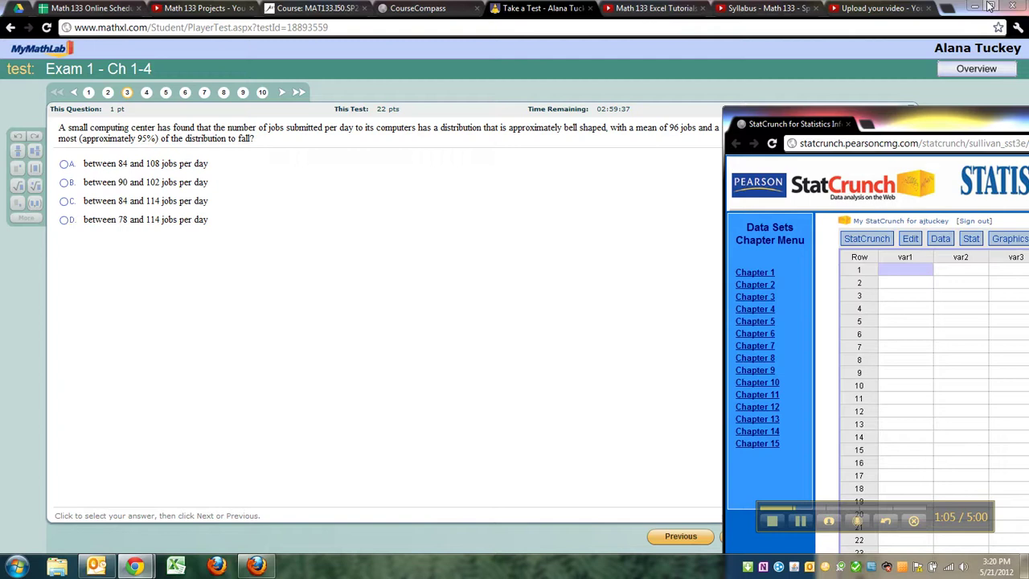
pyautogui.moveTo(913, 124); pyautogui.dragTo(228, 28)
pyautogui.moveTo(388, 36); pyautogui.dragTo(418, 41)
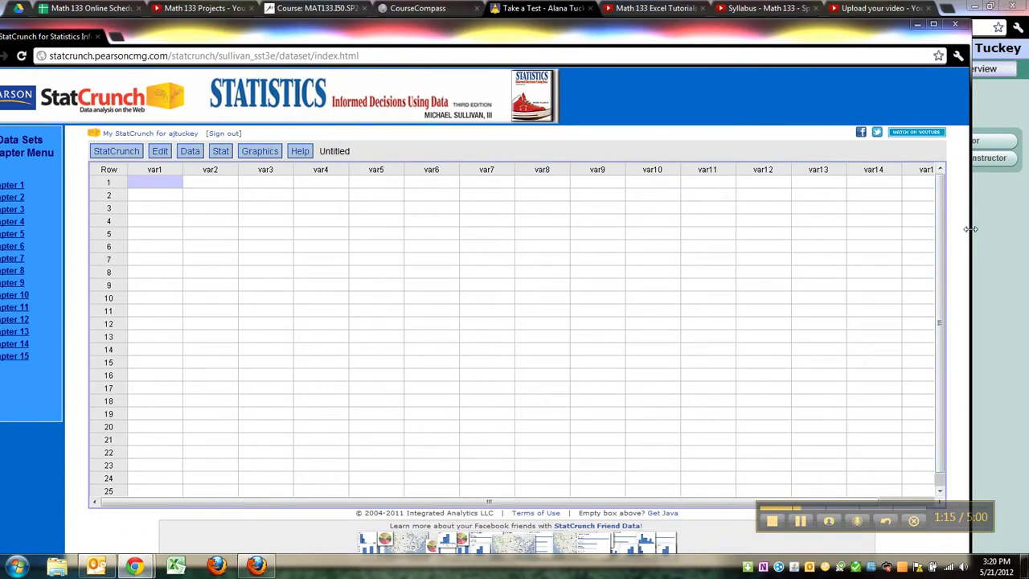
pyautogui.moveTo(971, 229); pyautogui.dragTo(389, 233)
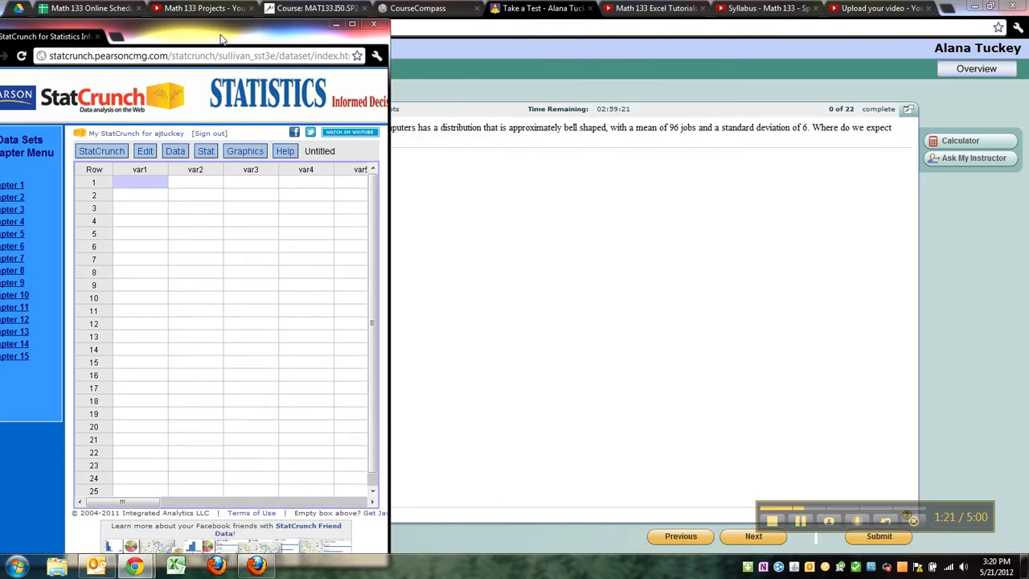
pyautogui.moveTo(223, 38); pyautogui.dragTo(832, 33)
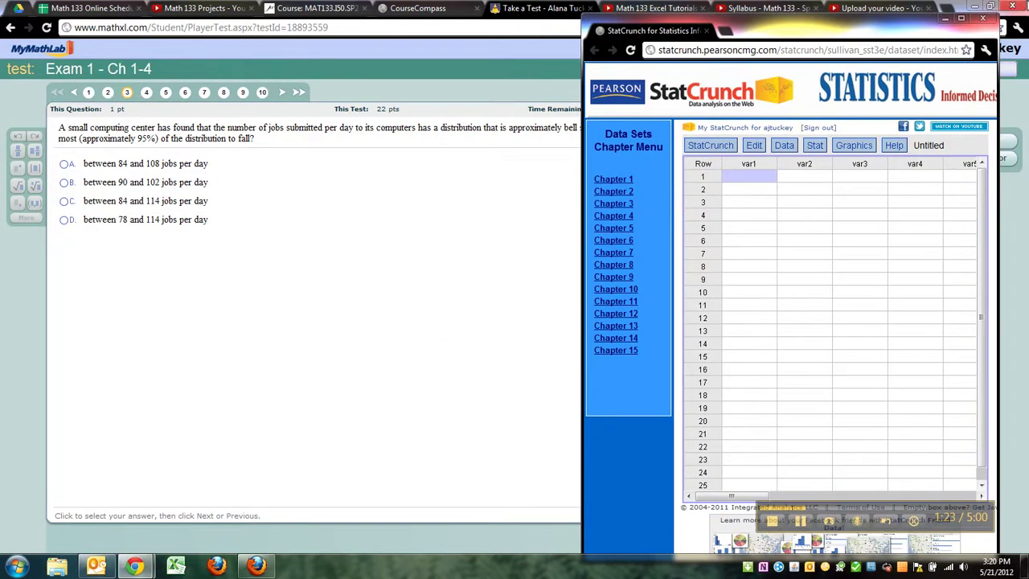
pyautogui.click(989, 5)
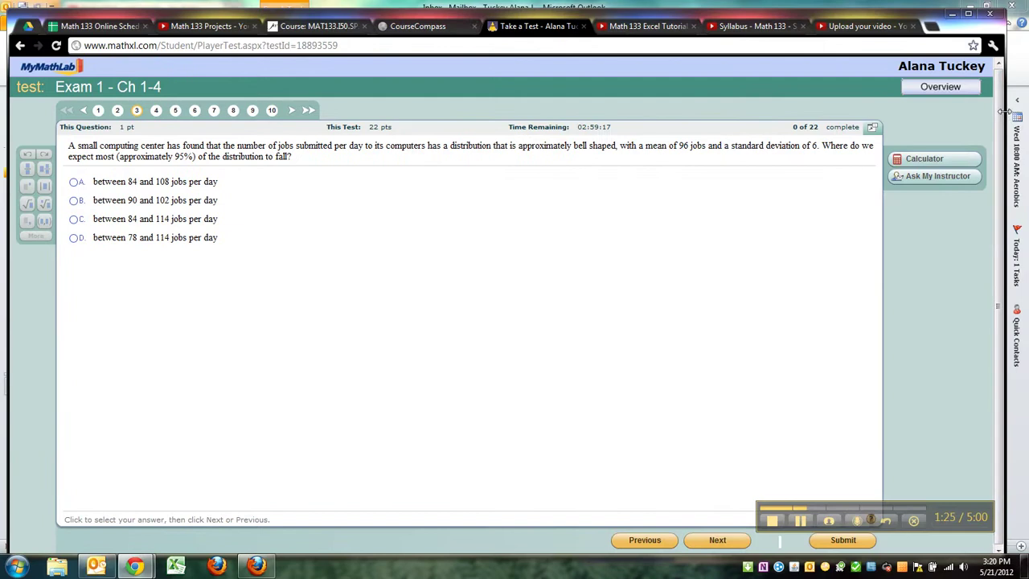
# Resize the exam and StatCrunch windows side by side, both stretched to the screen top
pyautogui.moveTo(1006, 111); pyautogui.dragTo(578, 136)
pyautogui.moveTo(797, 37); pyautogui.dragTo(811, 28)
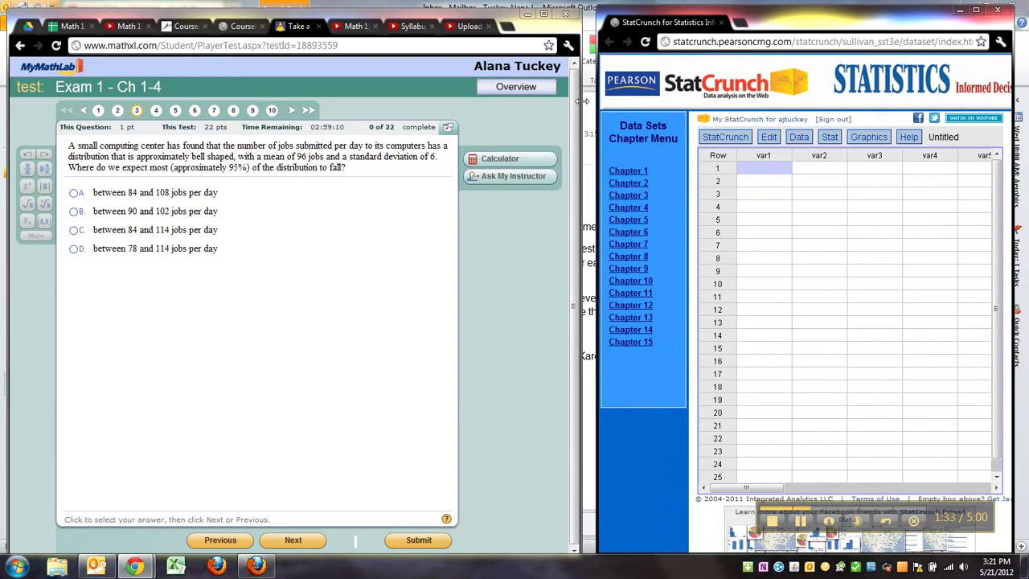
pyautogui.moveTo(584, 100); pyautogui.dragTo(589, 101)
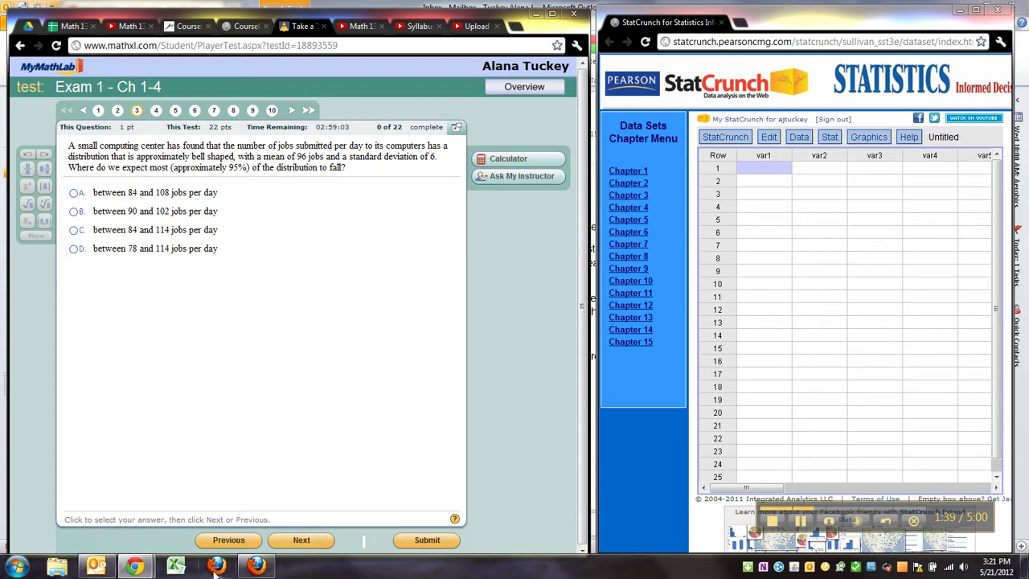
pyautogui.moveTo(256, 567)
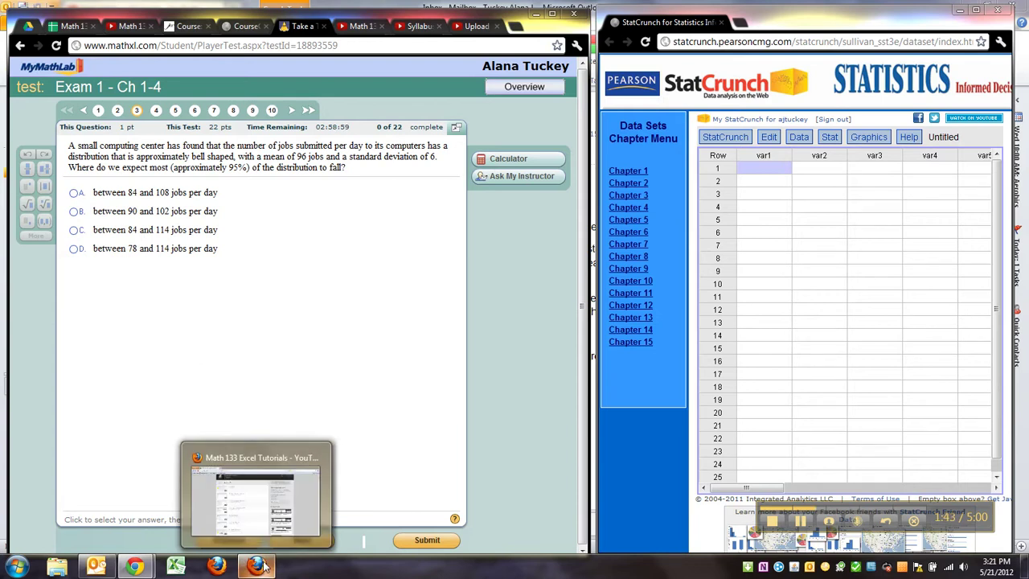
pyautogui.moveTo(135, 566)
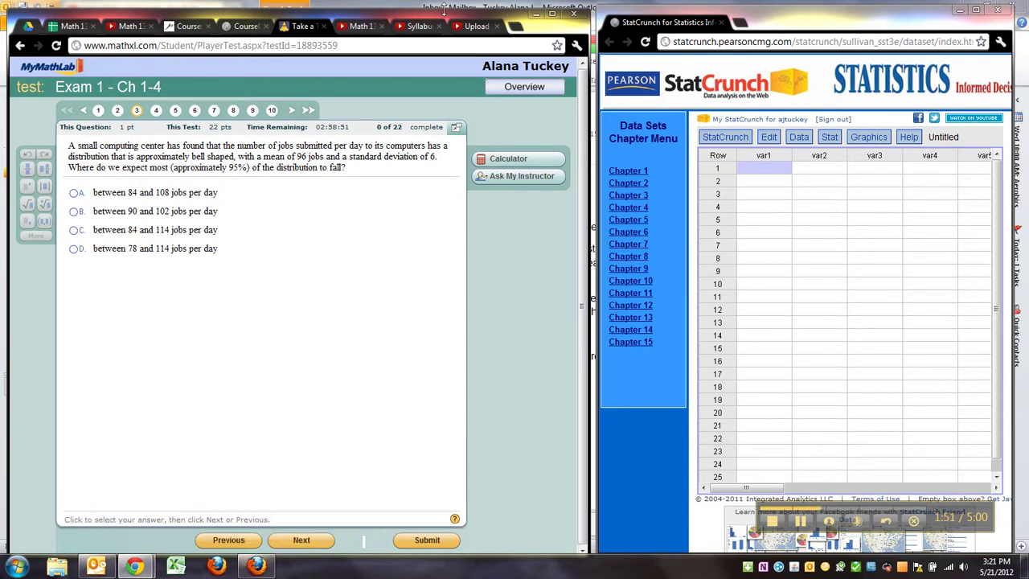
pyautogui.moveTo(444, 8); pyautogui.dragTo(442, 7)
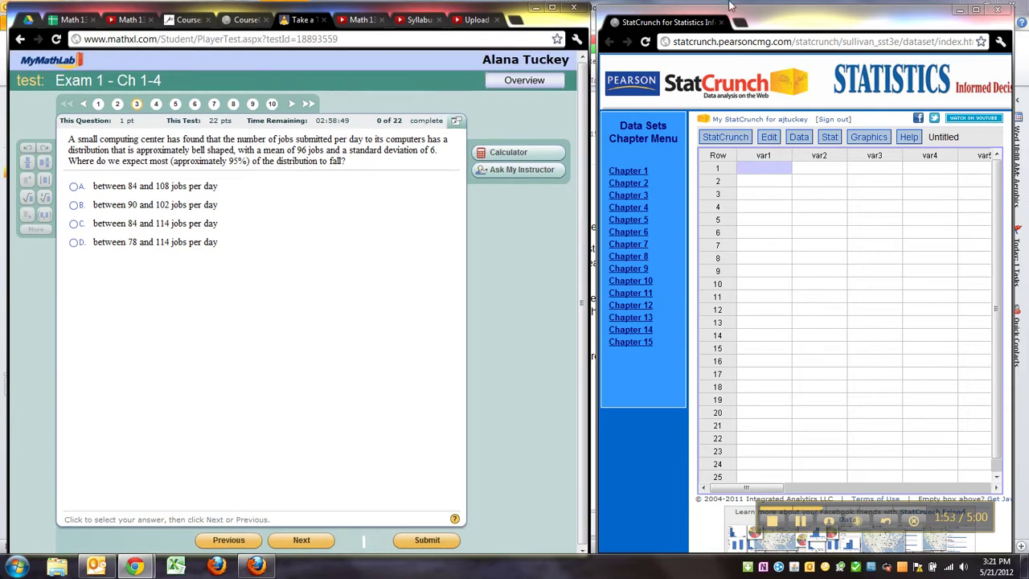
pyautogui.moveTo(774, 8); pyautogui.dragTo(773, 4)
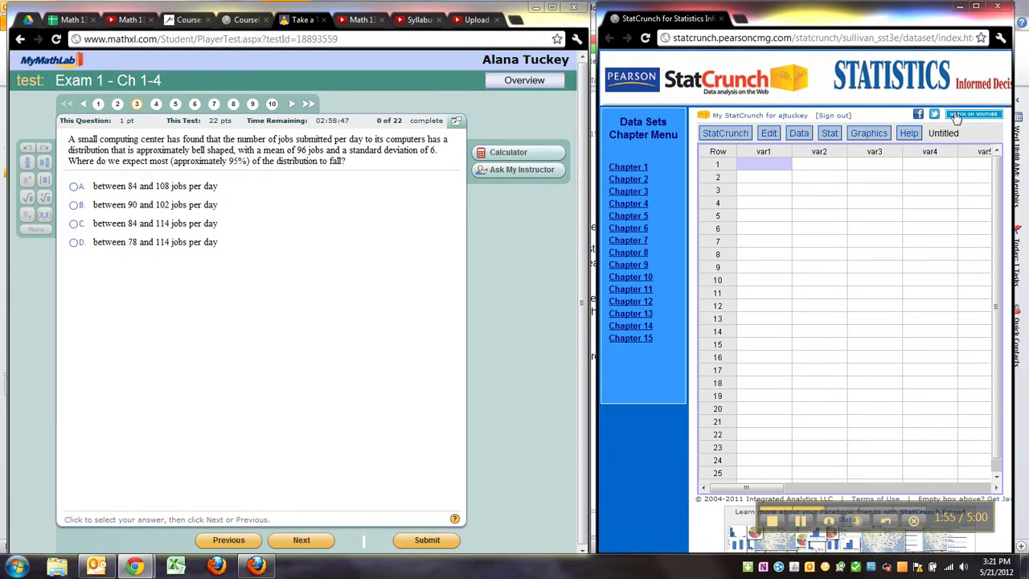
pyautogui.moveTo(1015, 138); pyautogui.dragTo(1019, 138)
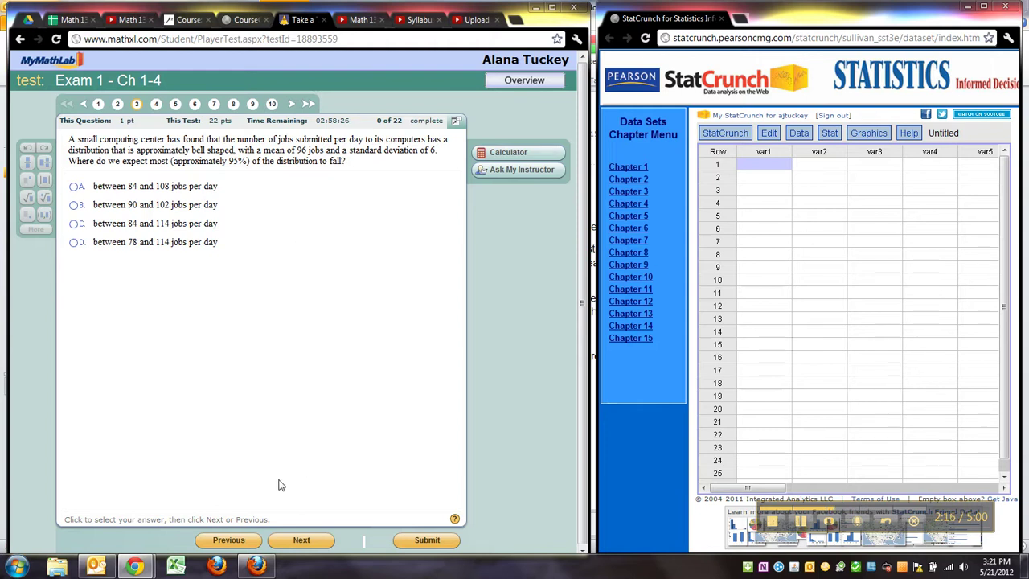
# Launch Excel with a blank workbook, dismiss the XLSTAT error, and shrink it to a narrower window
pyautogui.click(176, 567)
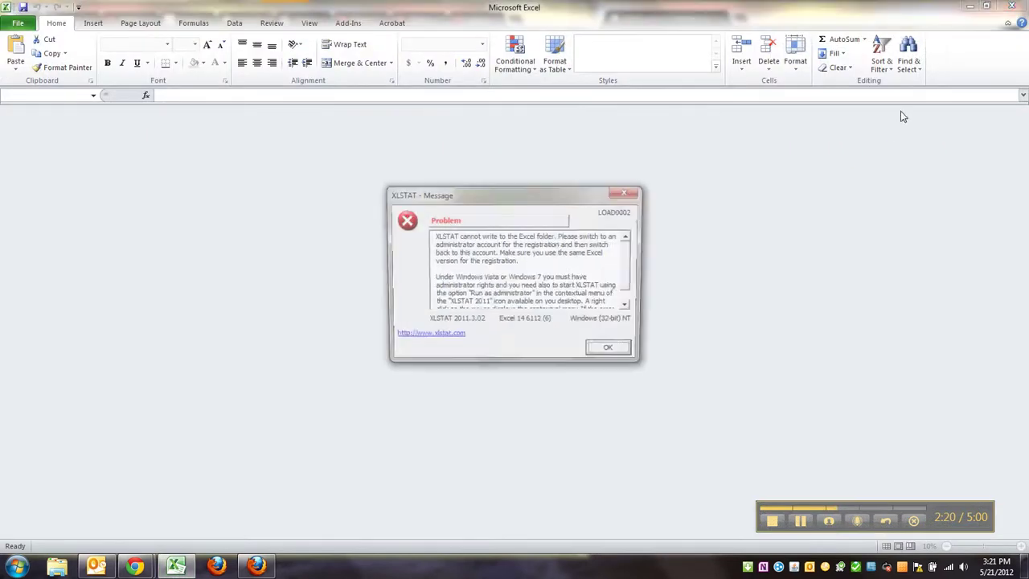
pyautogui.click(612, 352)
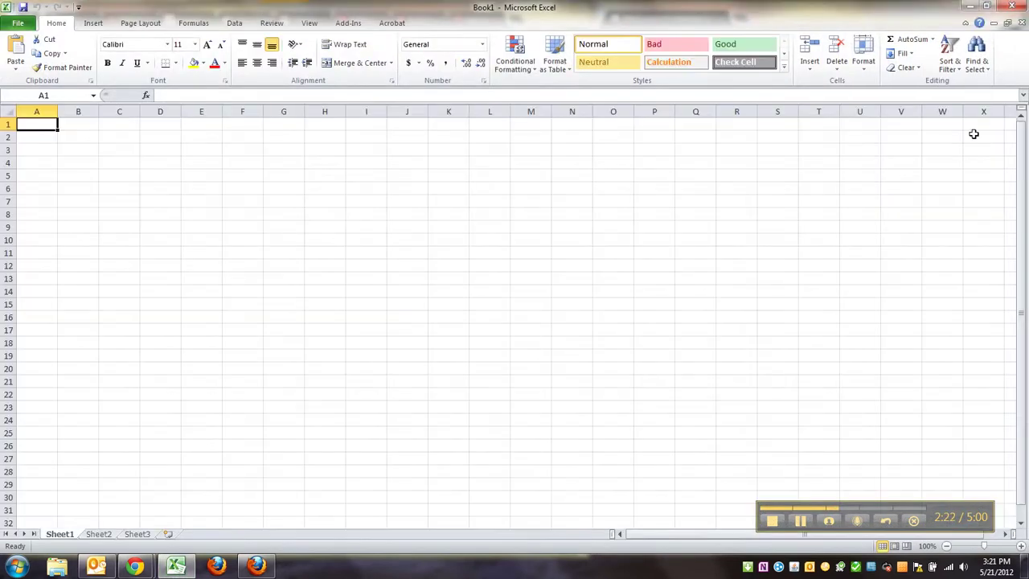
pyautogui.click(988, 6)
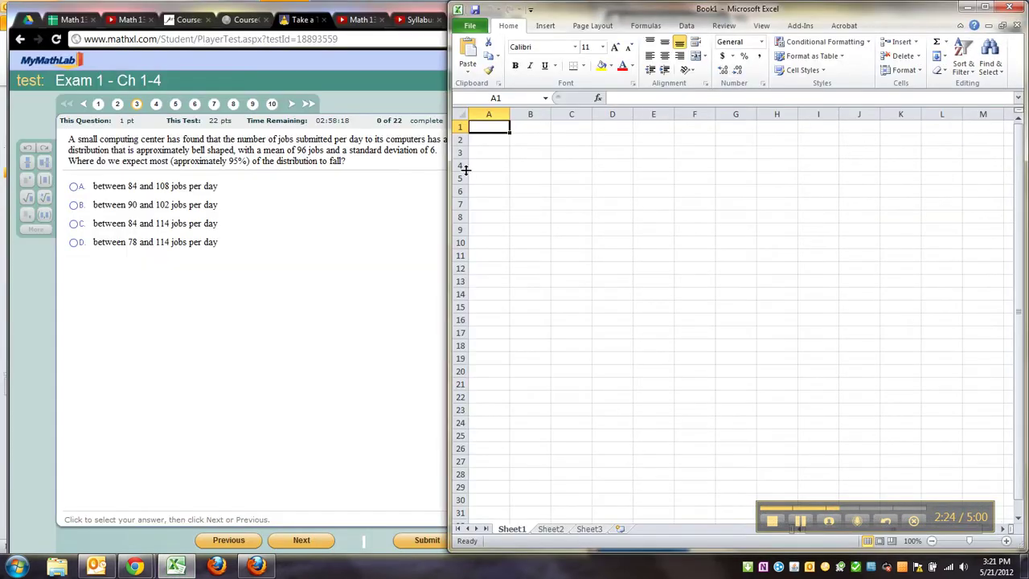
pyautogui.moveTo(449, 171); pyautogui.dragTo(589, 153)
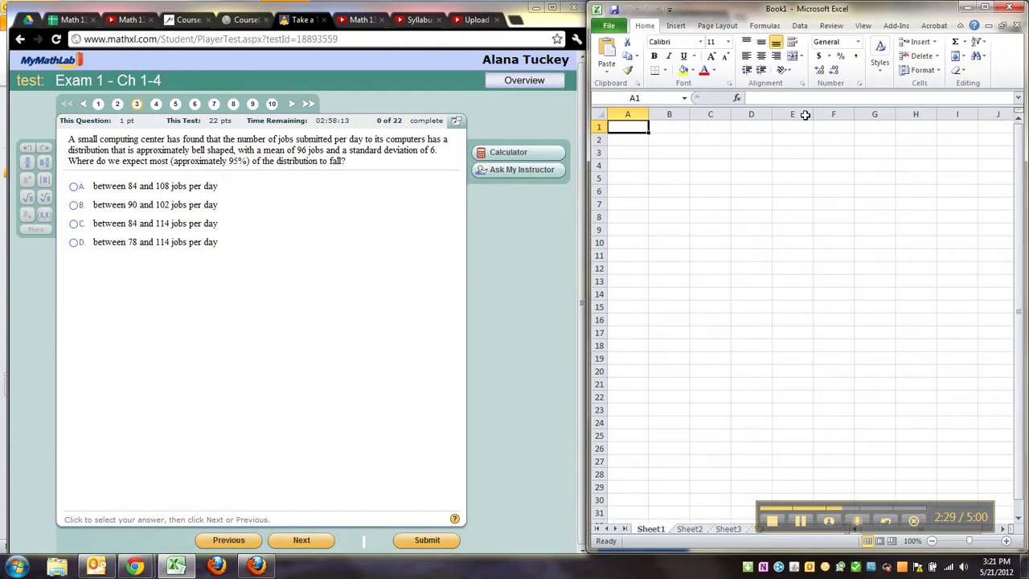
# Place the exam browser back on the left half beside the Excel Book1 workbook
pyautogui.click(307, 282)
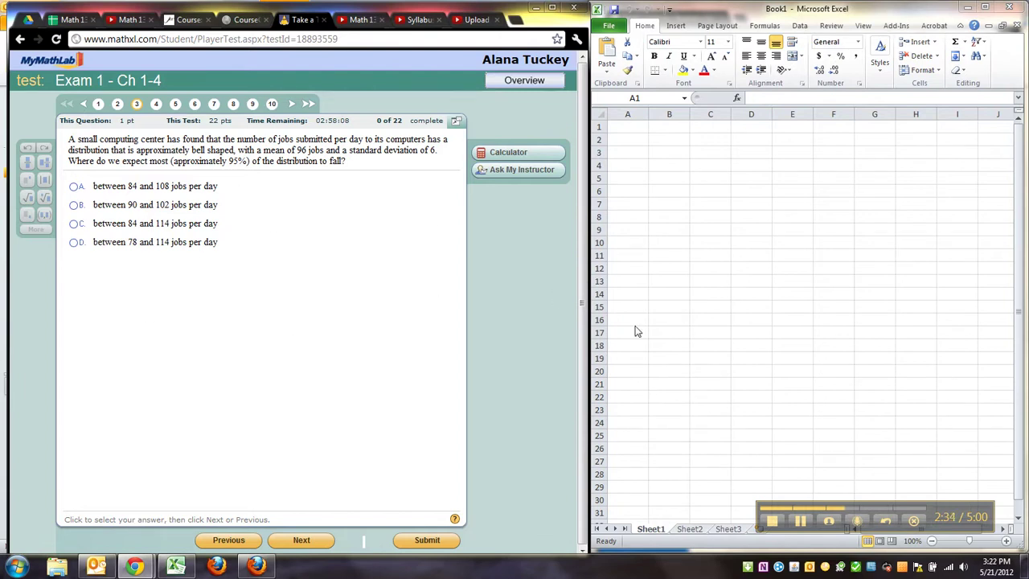
pyautogui.click(553, 8)
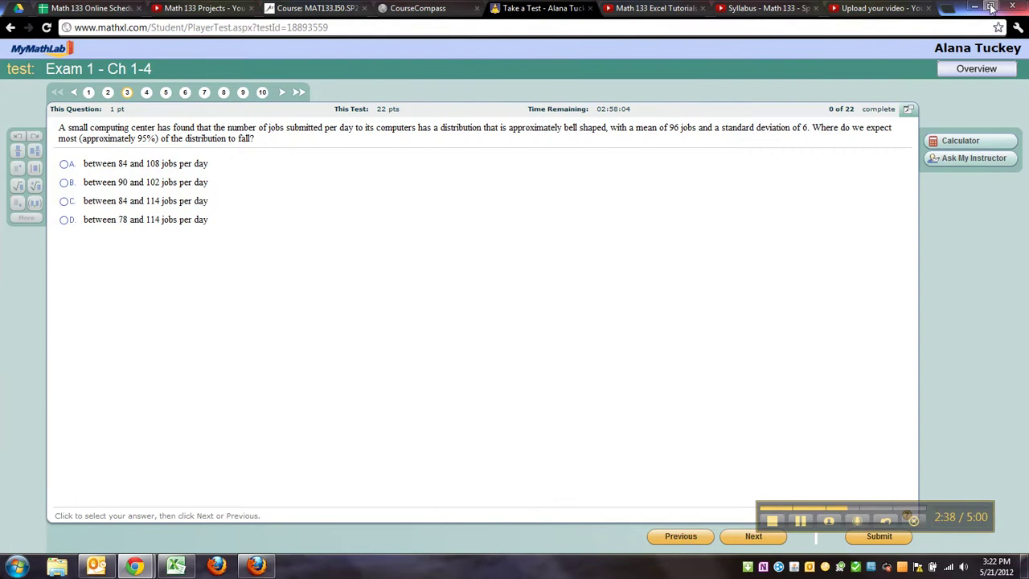
pyautogui.click(176, 566)
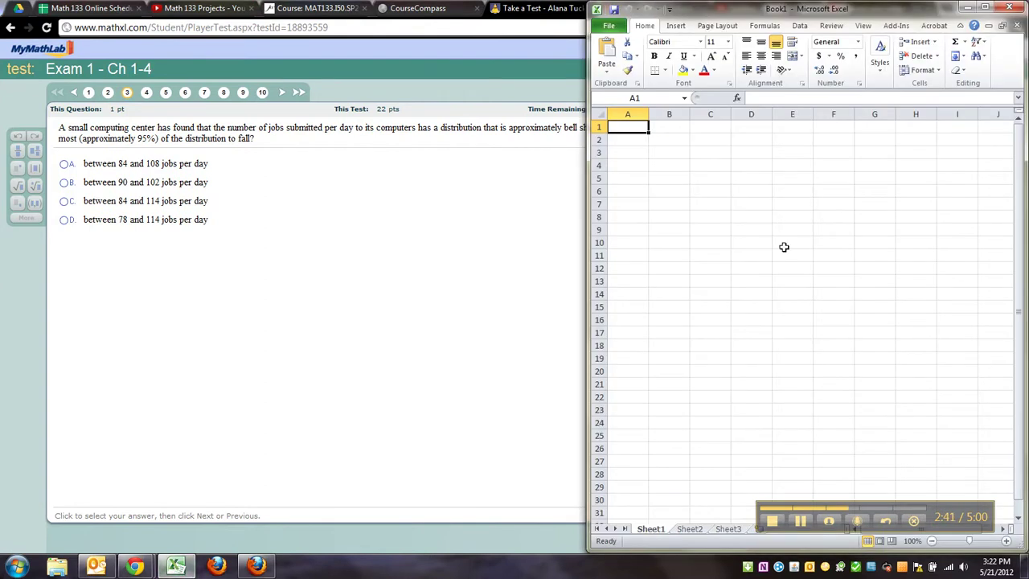
pyautogui.click(529, 45)
pyautogui.click(987, 8)
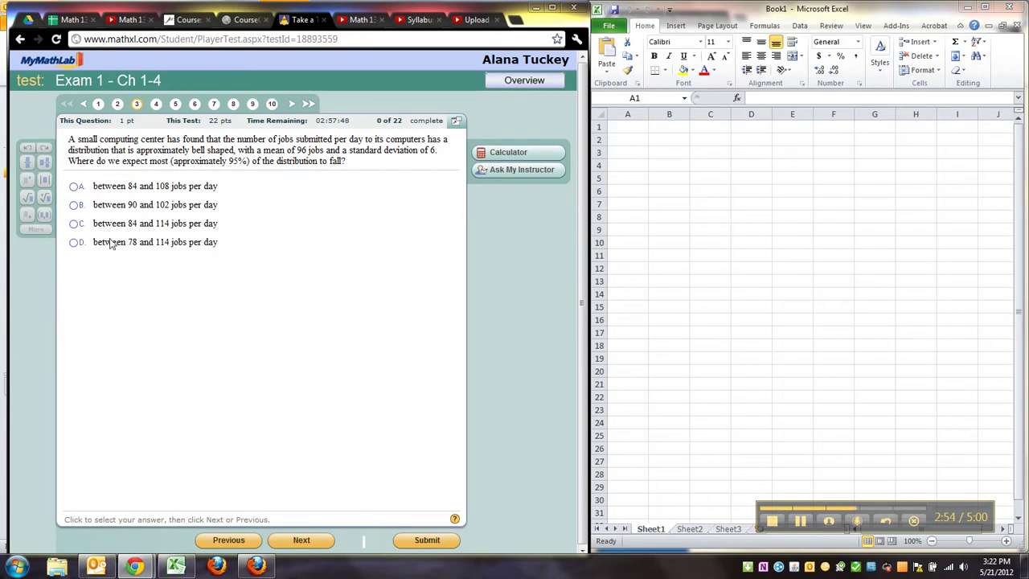
# Minimize Excel, select the first var1 cell in StatCrunch's grid, and keep Excel hidden
pyautogui.click(969, 8)
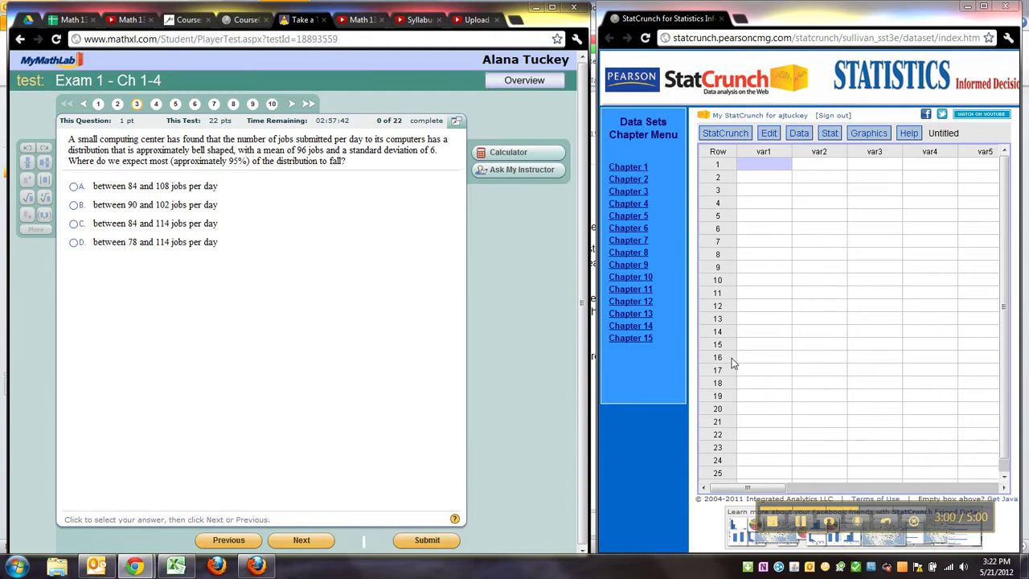
pyautogui.click(641, 253)
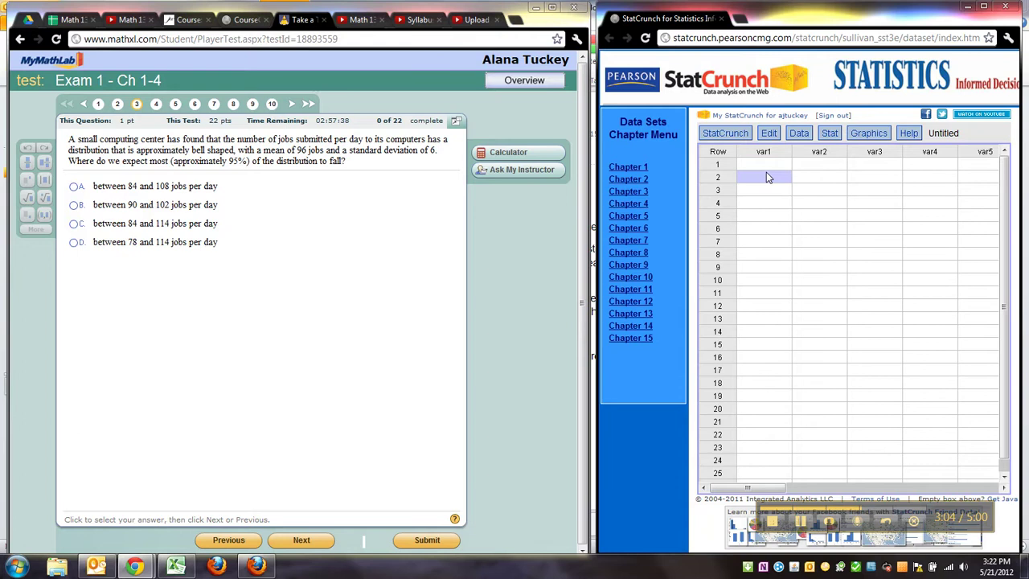
pyautogui.click(773, 163)
pyautogui.click(181, 567)
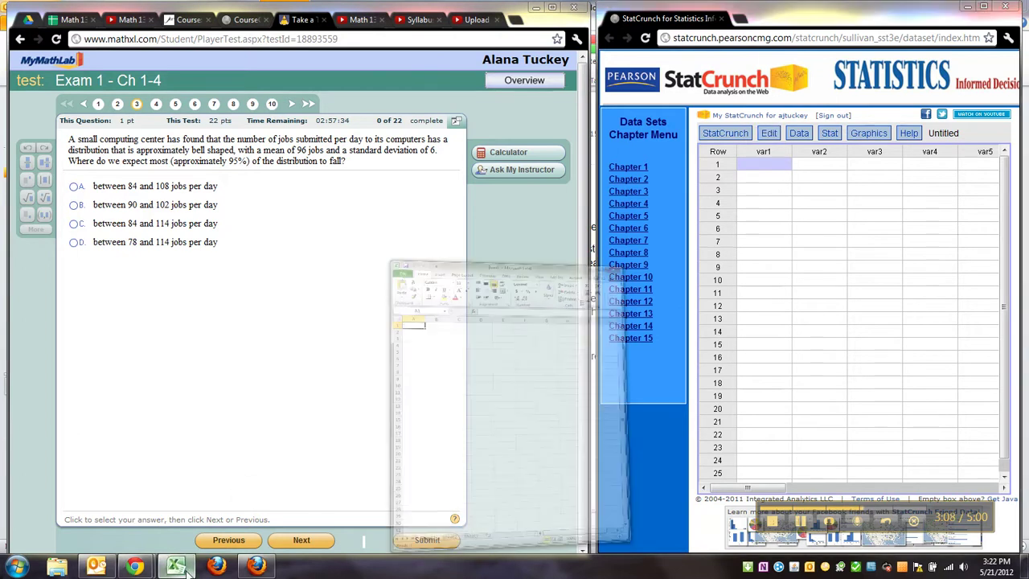
pyautogui.click(185, 568)
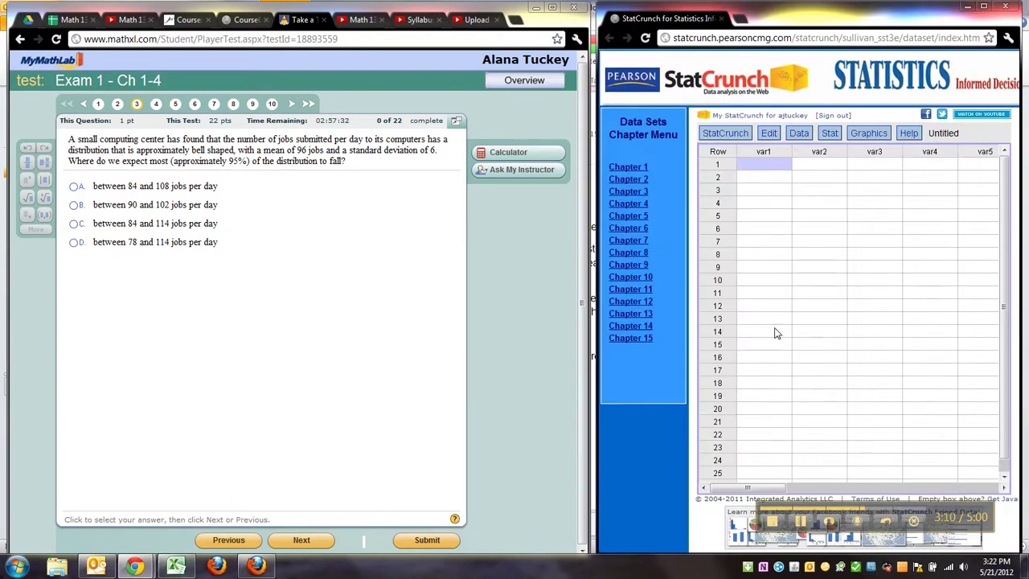